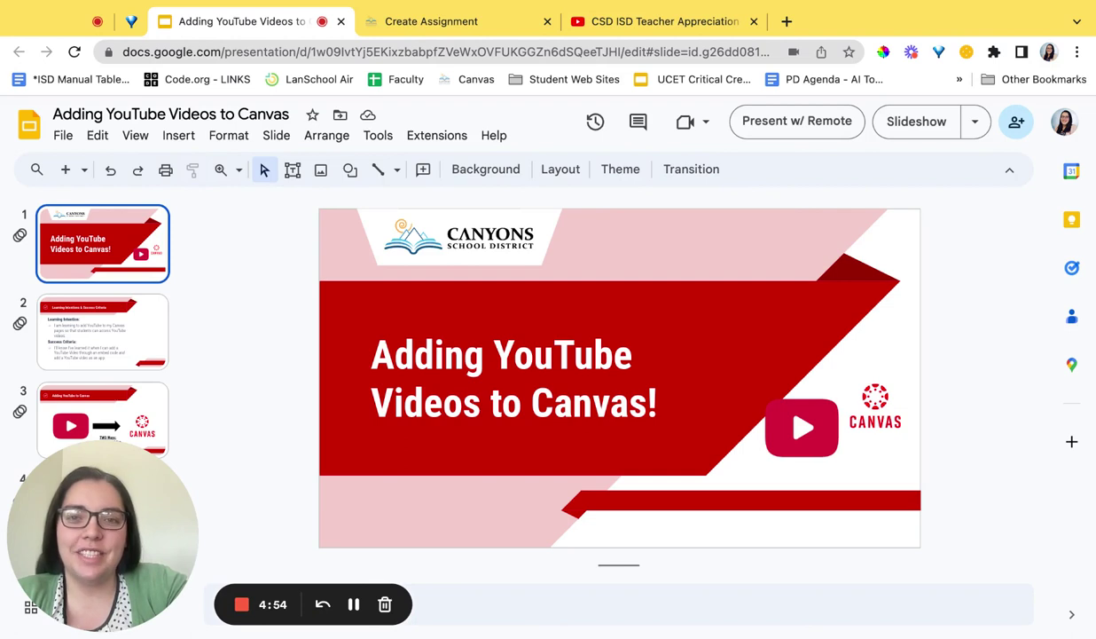
Show the learning-intentions slide and the adding-YouTube-to-Canvas slide, then bring up Canvas's new-assignment page
{"action": "left_click", "coordinate": [122, 316]}
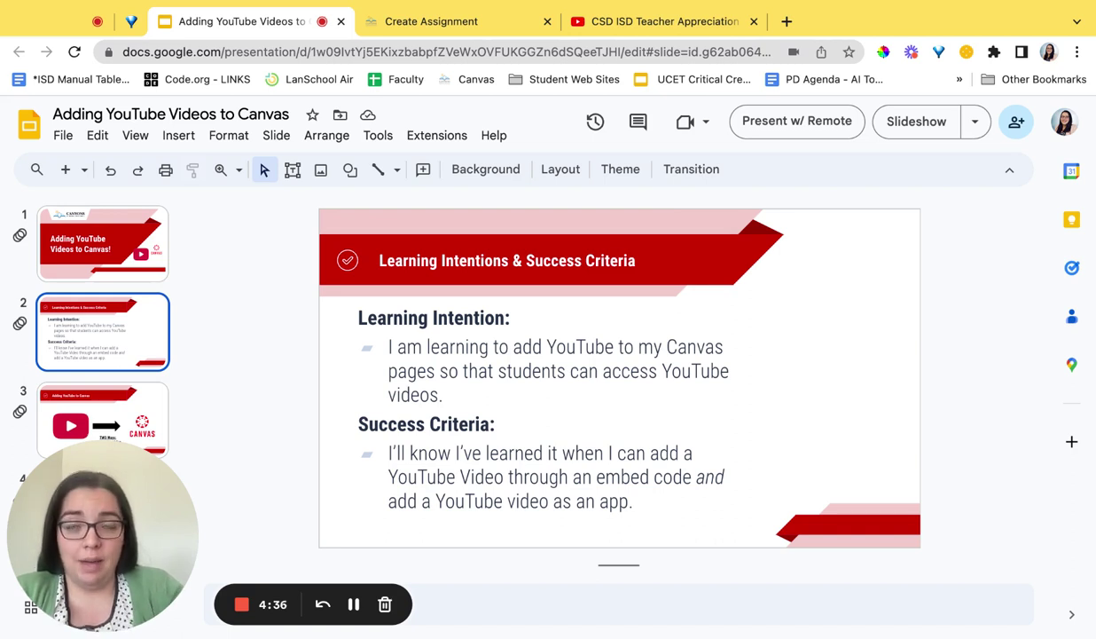
{"action": "left_click", "coordinate": [127, 409]}
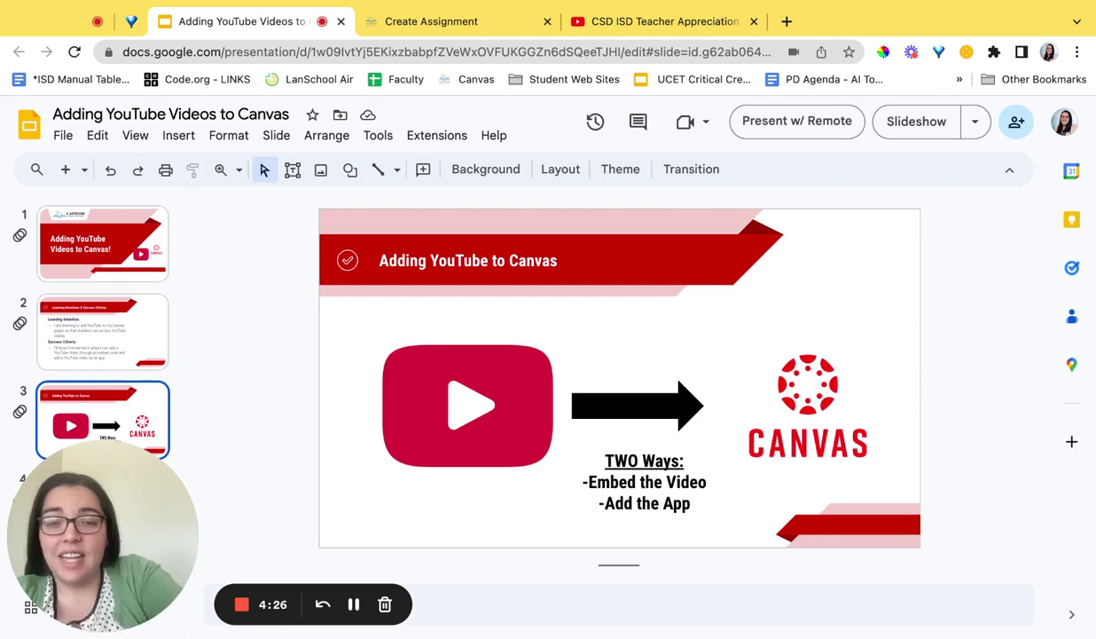
{"action": "left_click", "coordinate": [468, 24]}
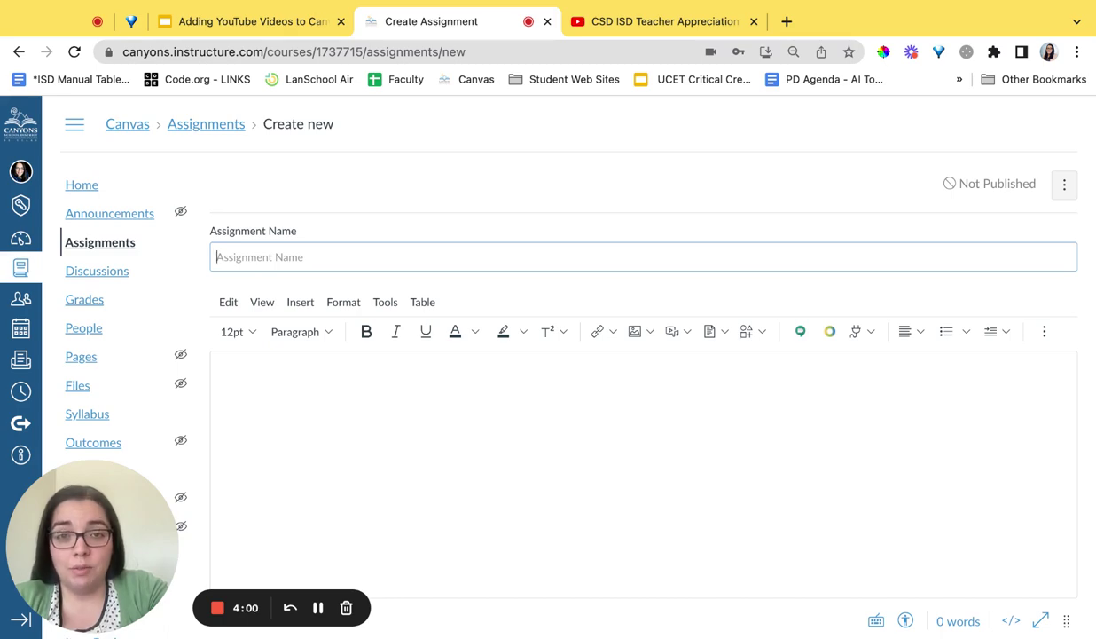
Switch to the YouTube page for the 'CSD ISD Teacher Appreciation' video
{"action": "left_click", "coordinate": [634, 34]}
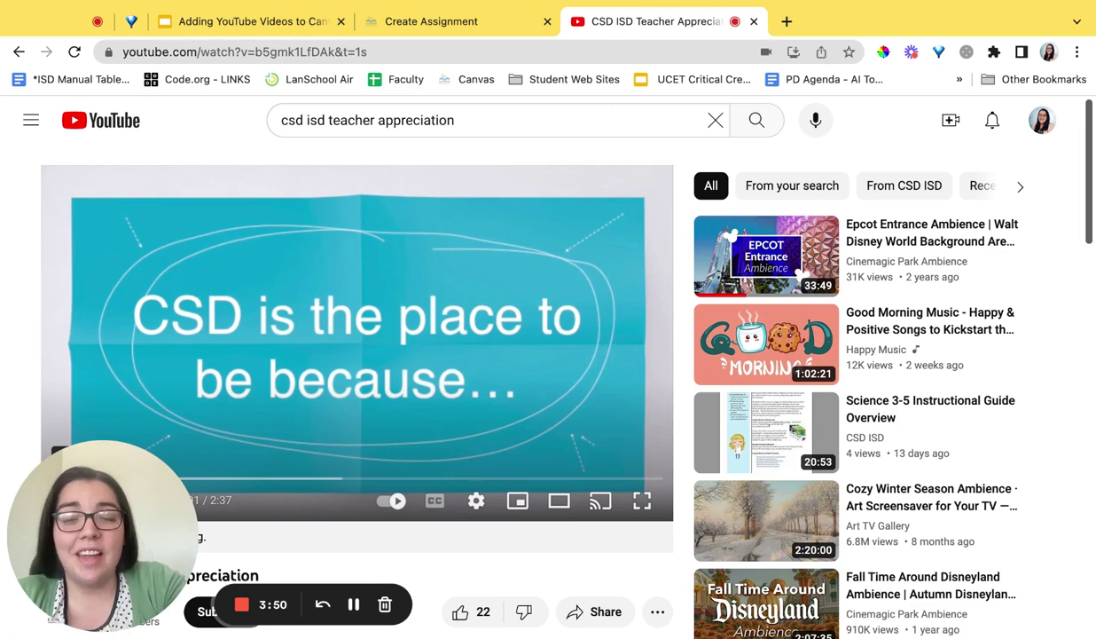
Open the Share dialog for the CSD ISD Teacher Appreciation video
{"action": "scroll", "coordinate": [602, 255], "scroll_direction": "down", "scroll_amount": 3}
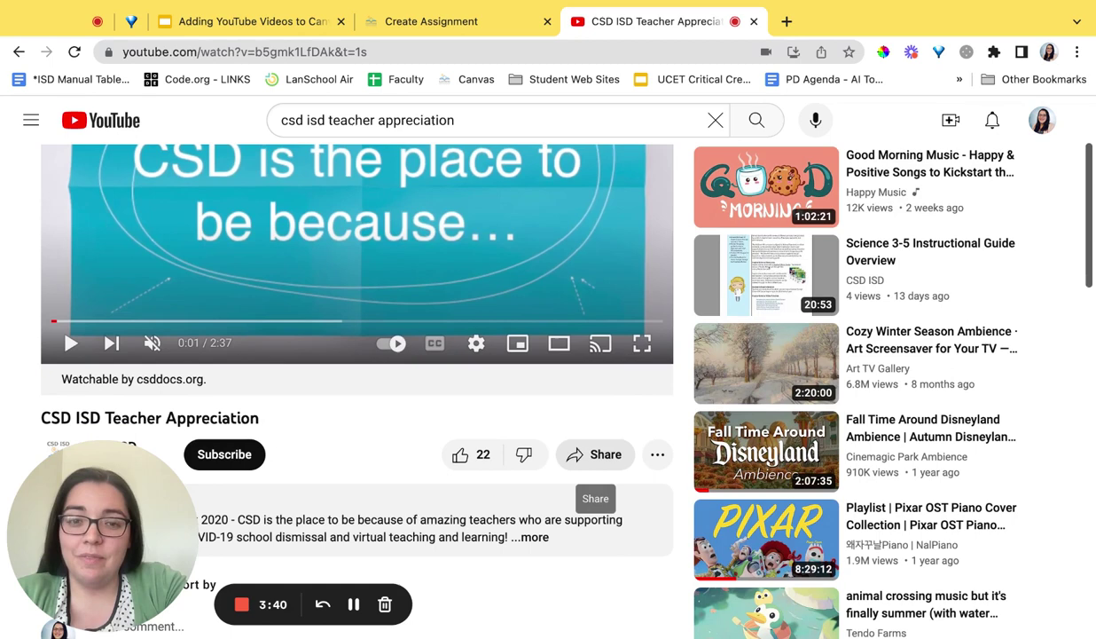
{"action": "left_click", "coordinate": [595, 454]}
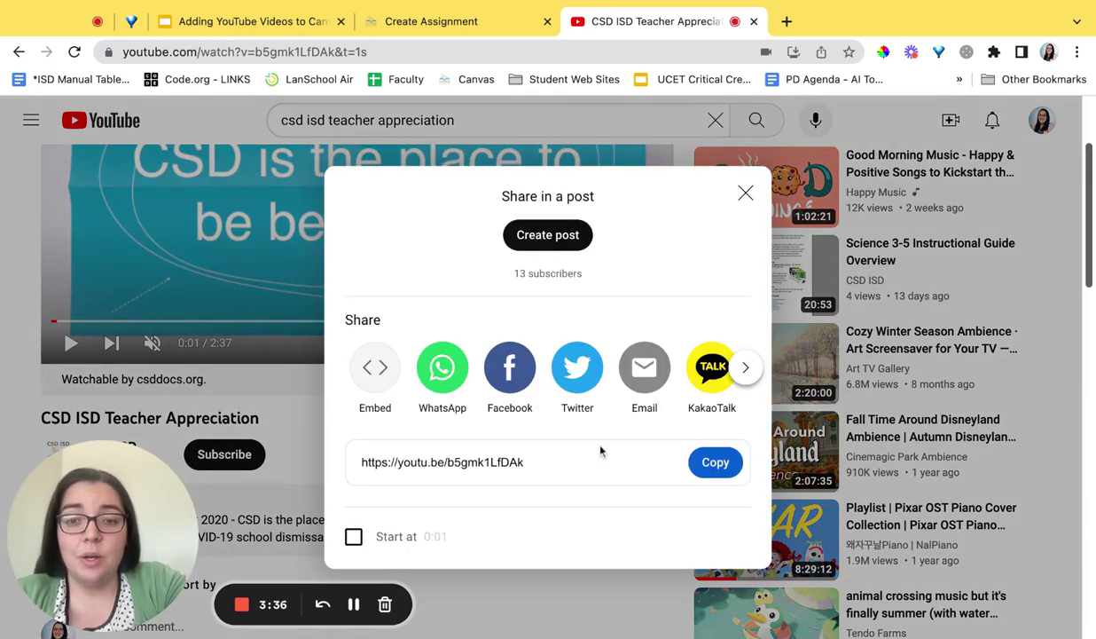
Copy the video's iframe embed code and return to the Canvas new-assignment page
{"action": "left_click", "coordinate": [384, 391]}
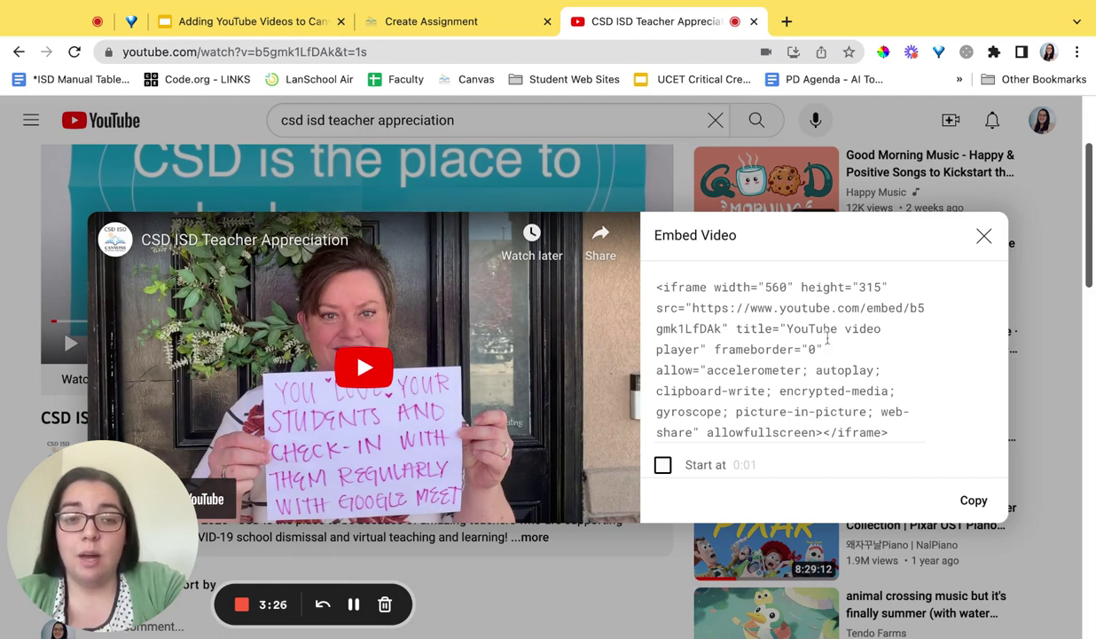
{"action": "left_click", "coordinate": [973, 500]}
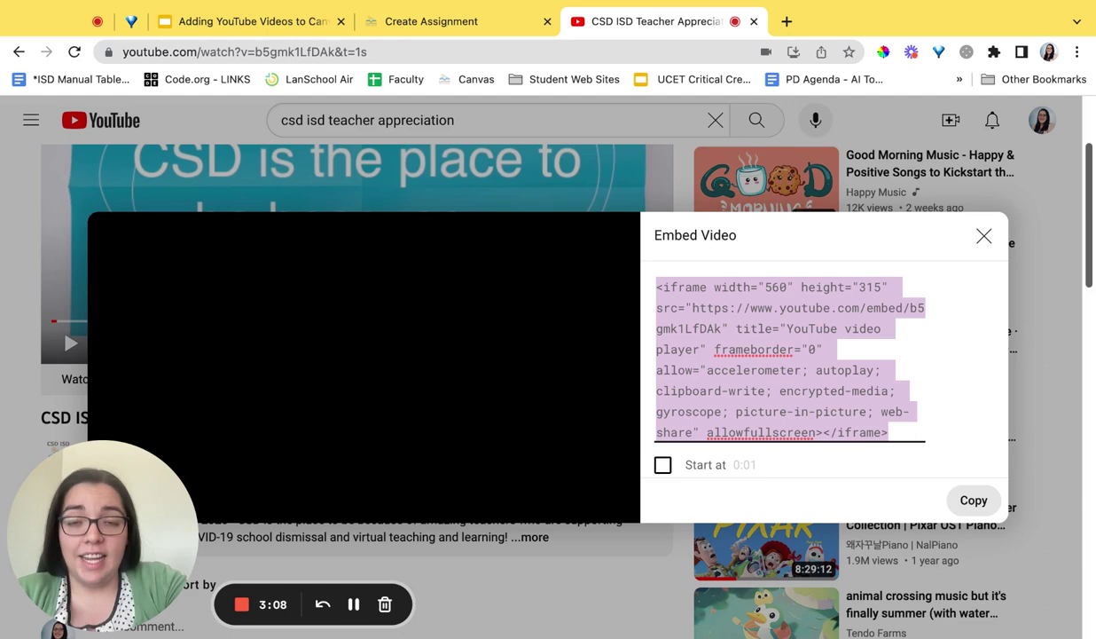
{"action": "left_click", "coordinate": [473, 26]}
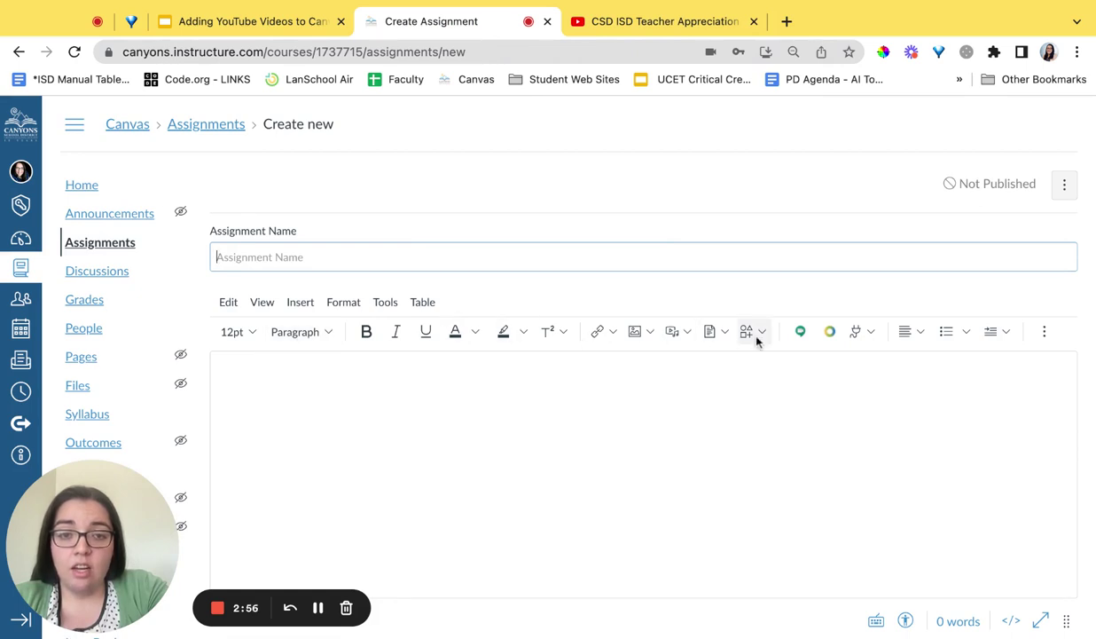
Bring up the editor's Embed dialog from the extra toolbar options
{"action": "left_click", "coordinate": [1046, 337]}
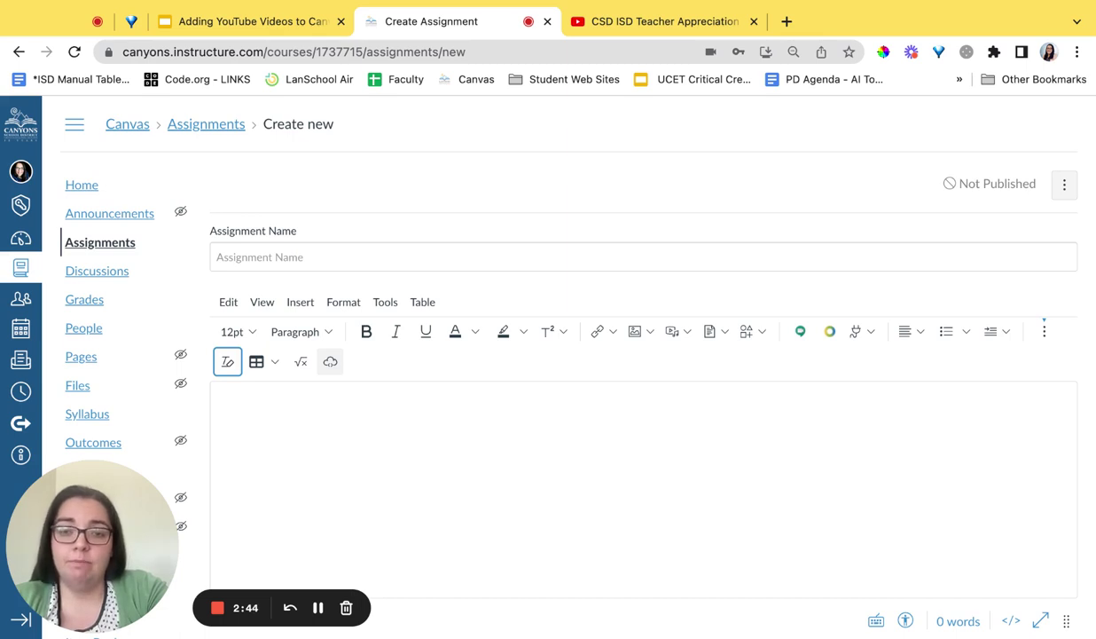
{"action": "left_click", "coordinate": [330, 361]}
{"action": "key", "text": "Return"}
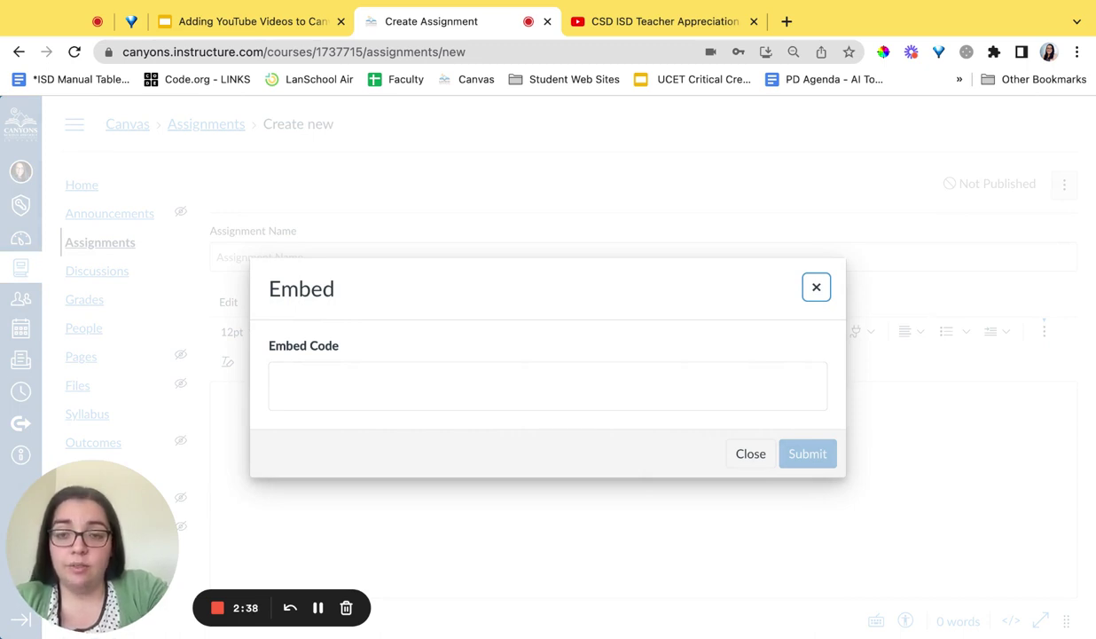
Paste the copied YouTube iframe code into the Embed Code box and submit it into the description
{"action": "left_click", "coordinate": [547, 386]}
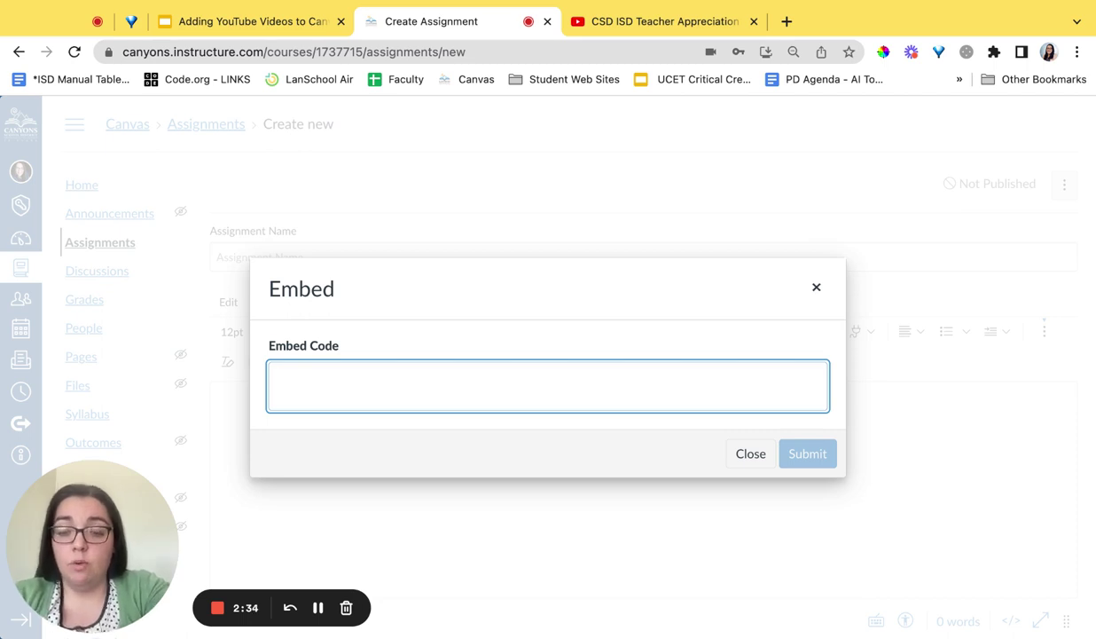
{"action": "key", "text": "super+v"}
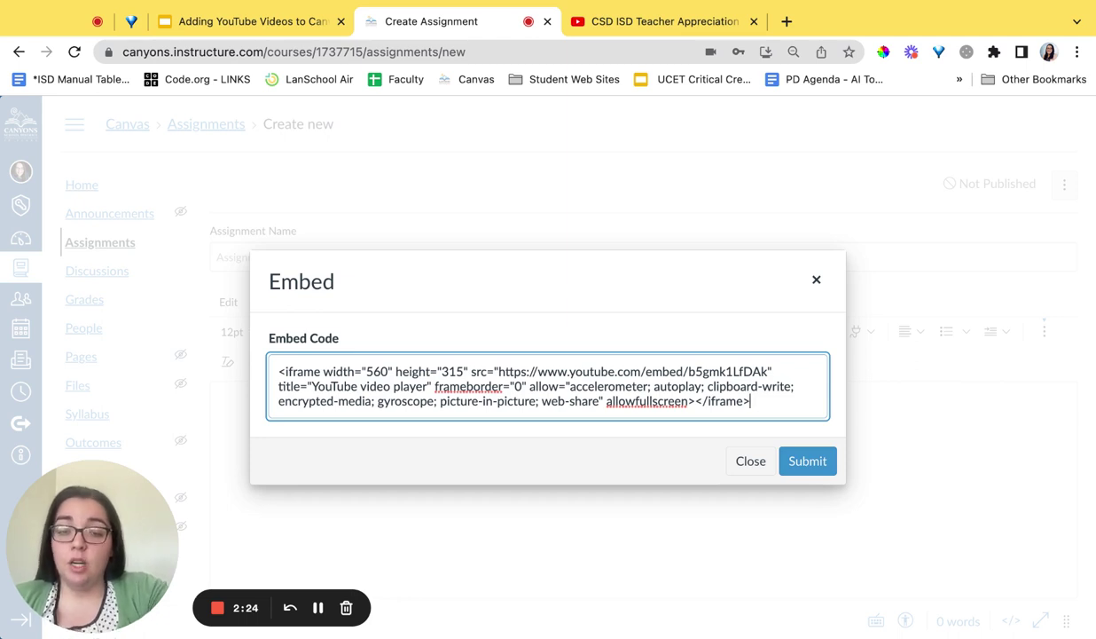
{"action": "left_click", "coordinate": [797, 463]}
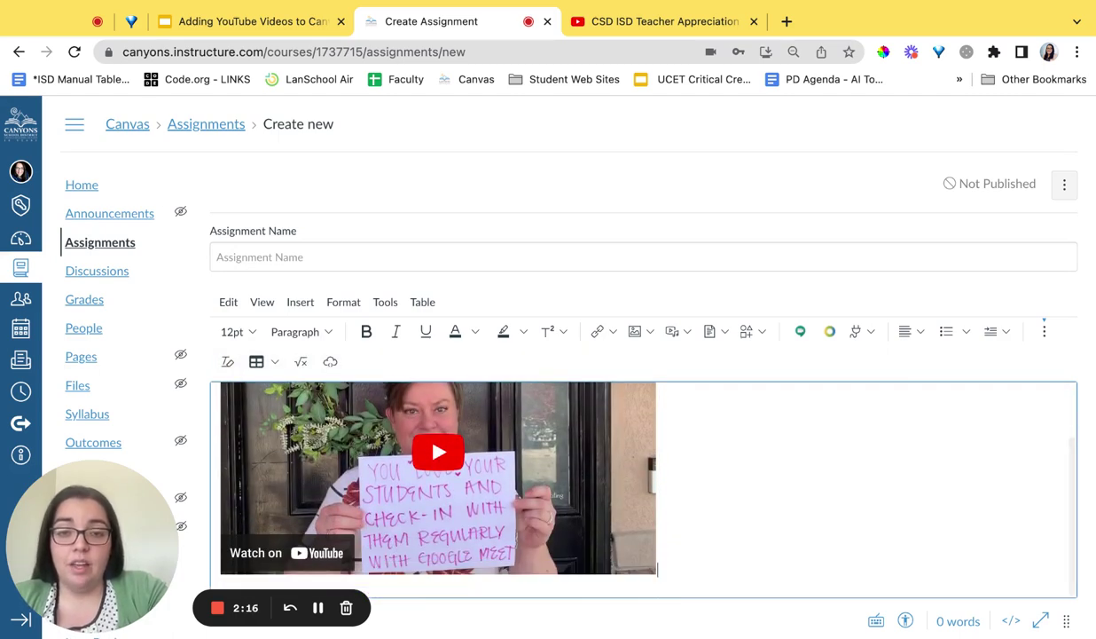
{"action": "scroll", "coordinate": [643, 355], "scroll_direction": "down", "scroll_amount": 10}
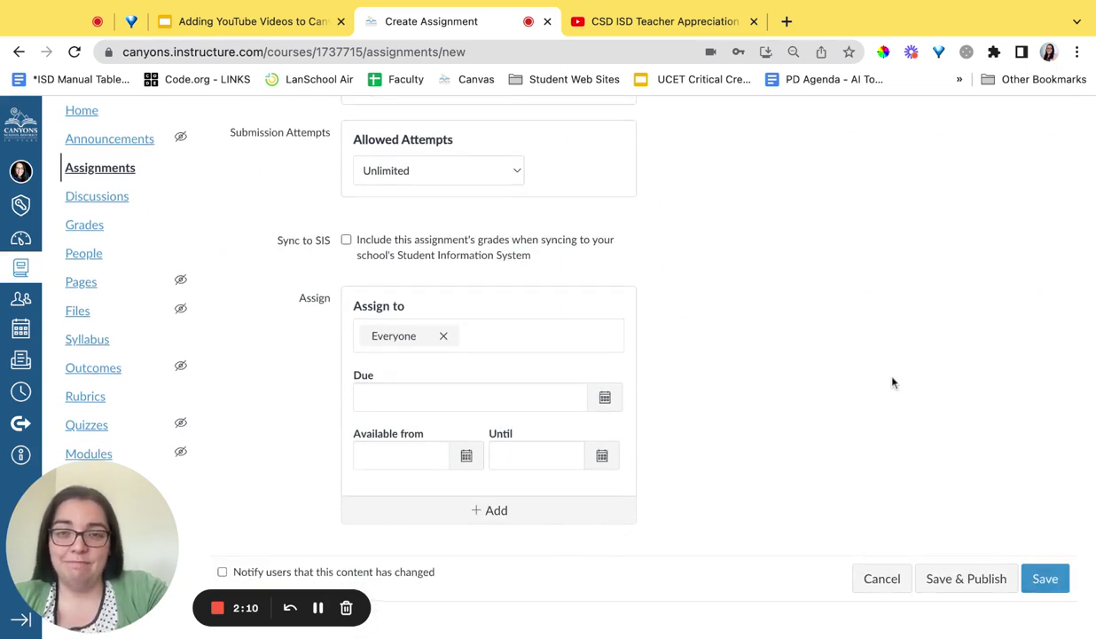
{"action": "scroll", "coordinate": [893, 382], "scroll_direction": "up", "scroll_amount": 10}
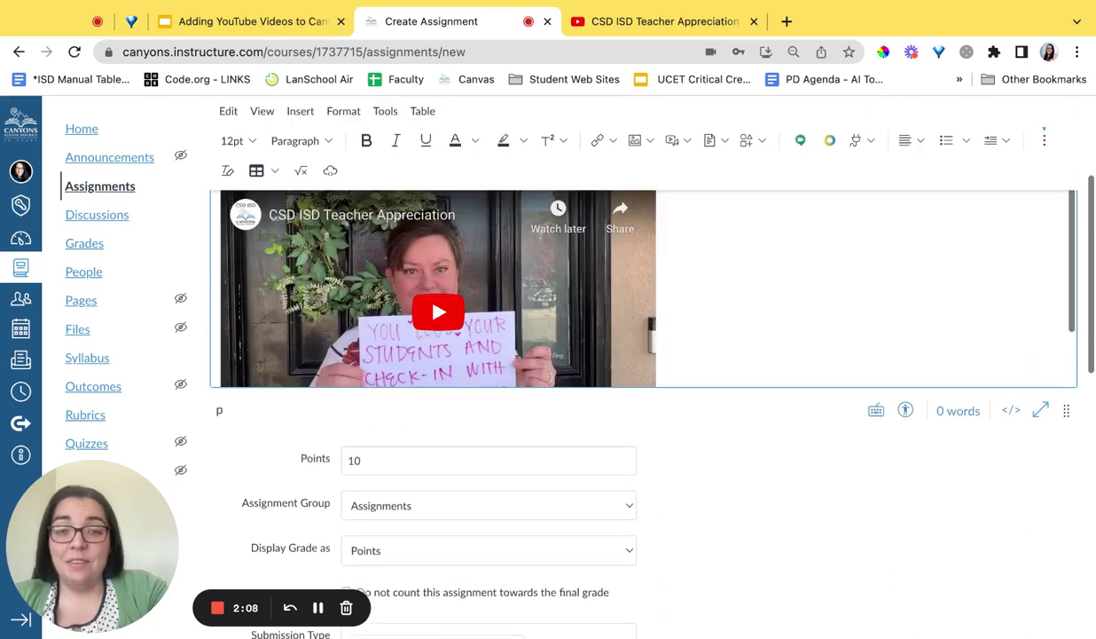
{"action": "scroll", "coordinate": [838, 312], "scroll_direction": "up", "scroll_amount": 2}
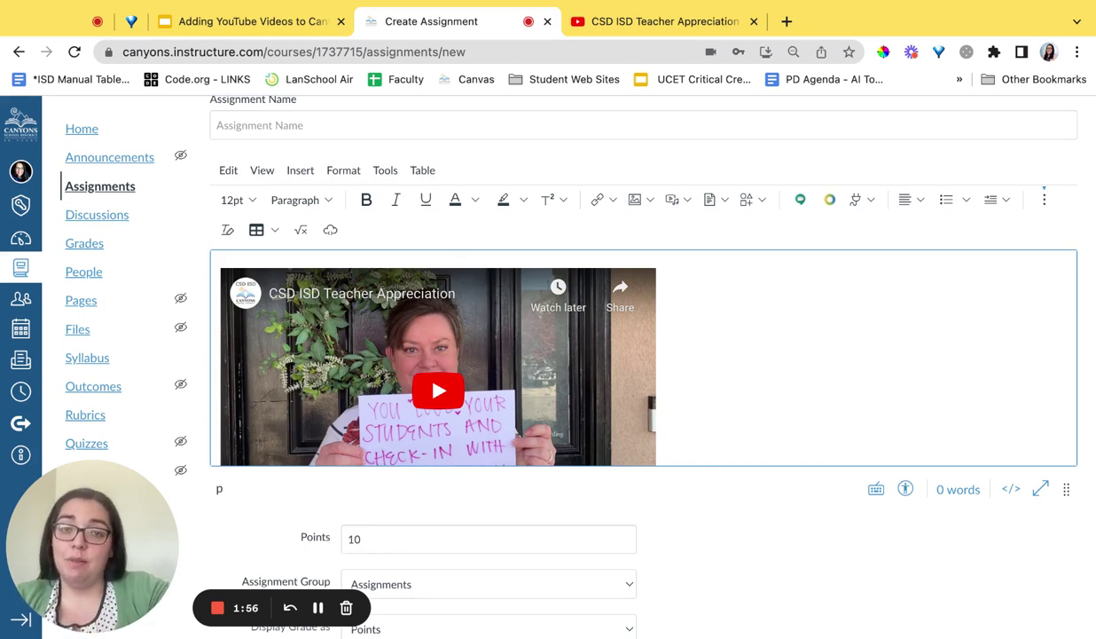
{"action": "scroll", "coordinate": [737, 393], "scroll_direction": "down", "scroll_amount": 2}
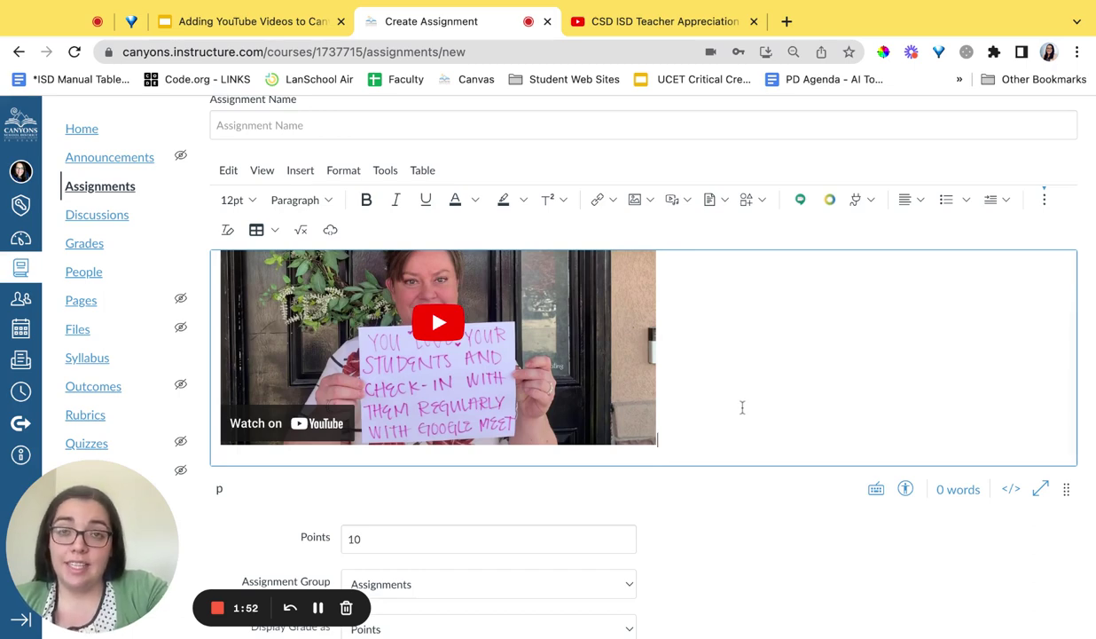
Delete the embedded video, then search all editor apps for 'YouTube' and launch that app
{"action": "key", "text": "BackSpace"}
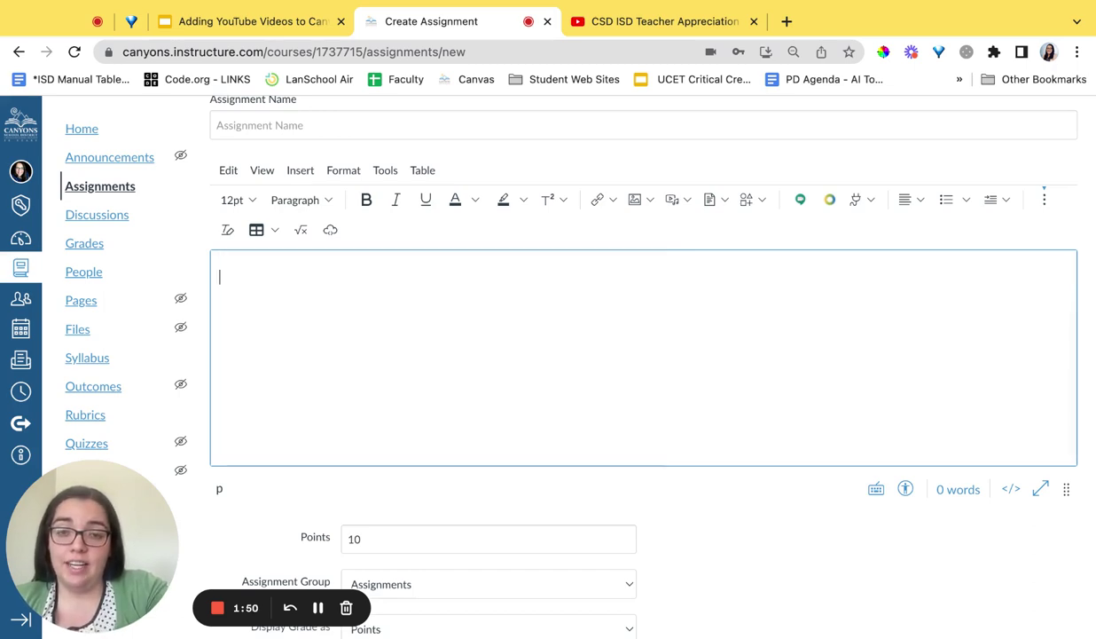
{"action": "scroll", "coordinate": [643, 355], "scroll_direction": "up", "scroll_amount": 2}
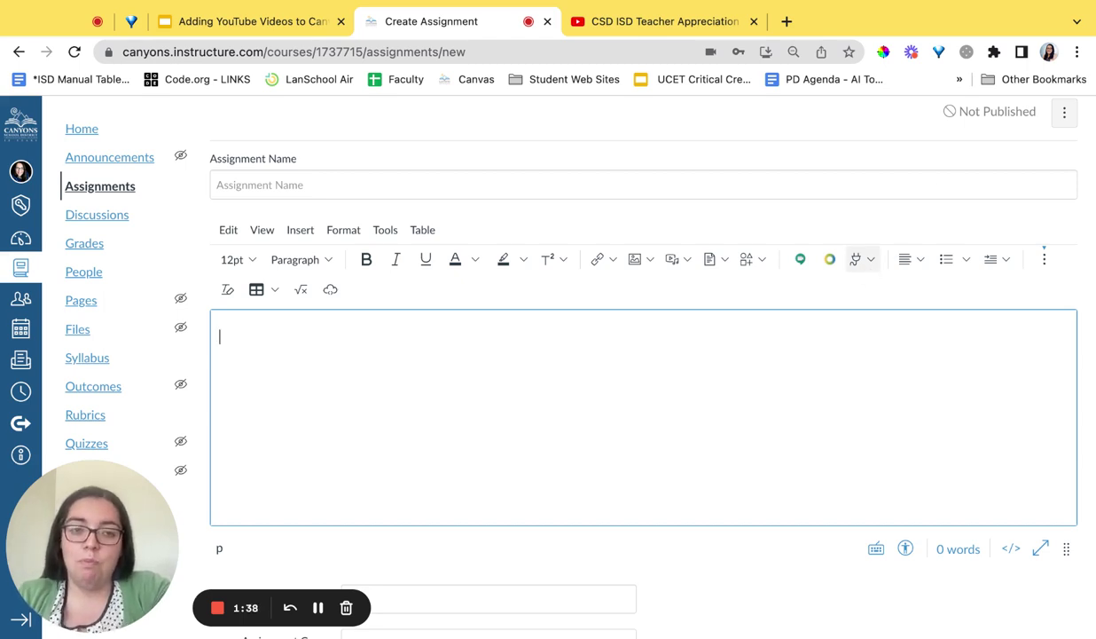
{"action": "left_click", "coordinate": [856, 258]}
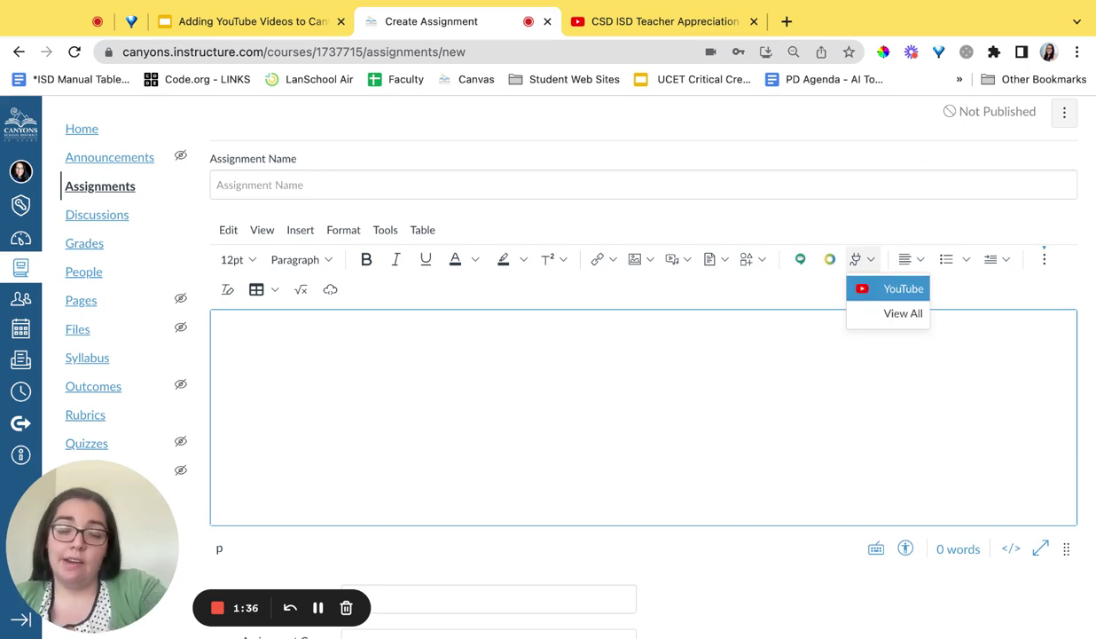
{"action": "left_click", "coordinate": [897, 314]}
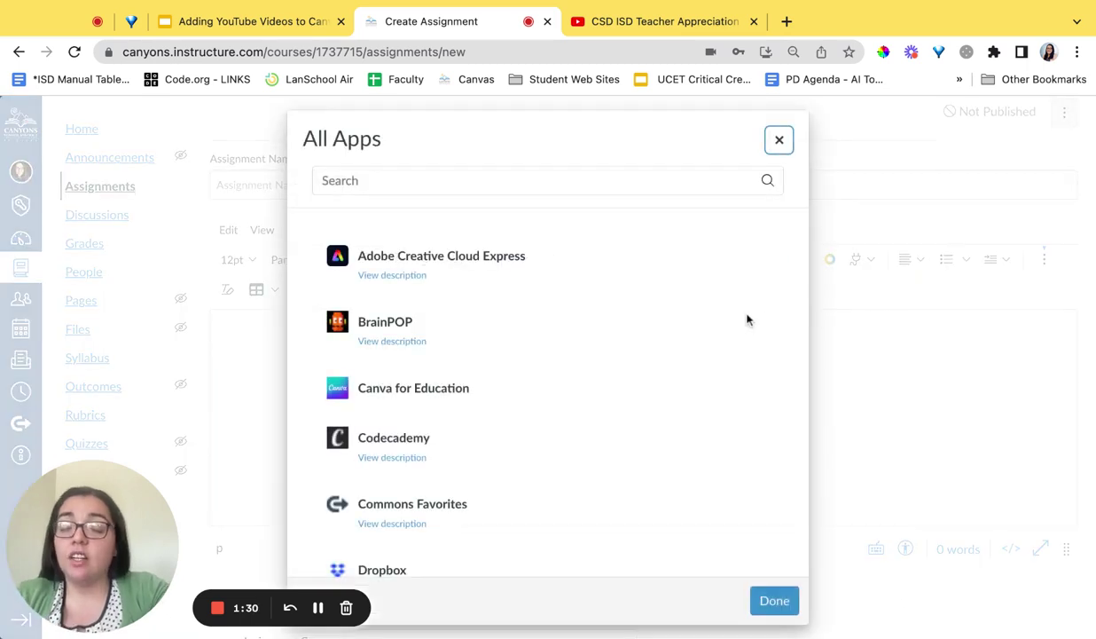
{"action": "left_click", "coordinate": [526, 180]}
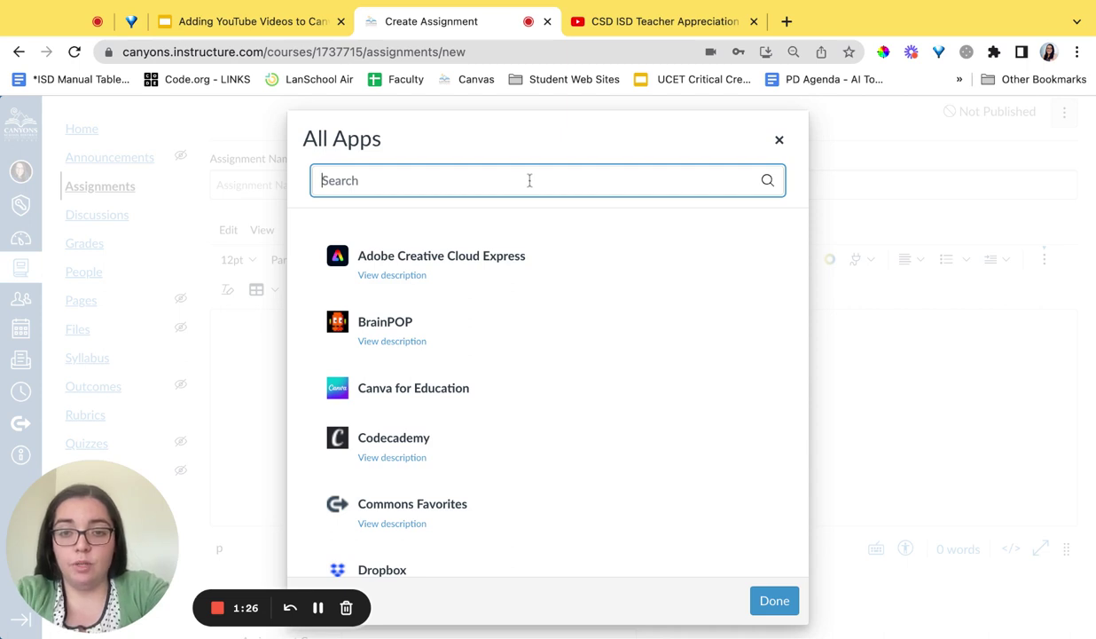
{"action": "type", "text": "YouTube"}
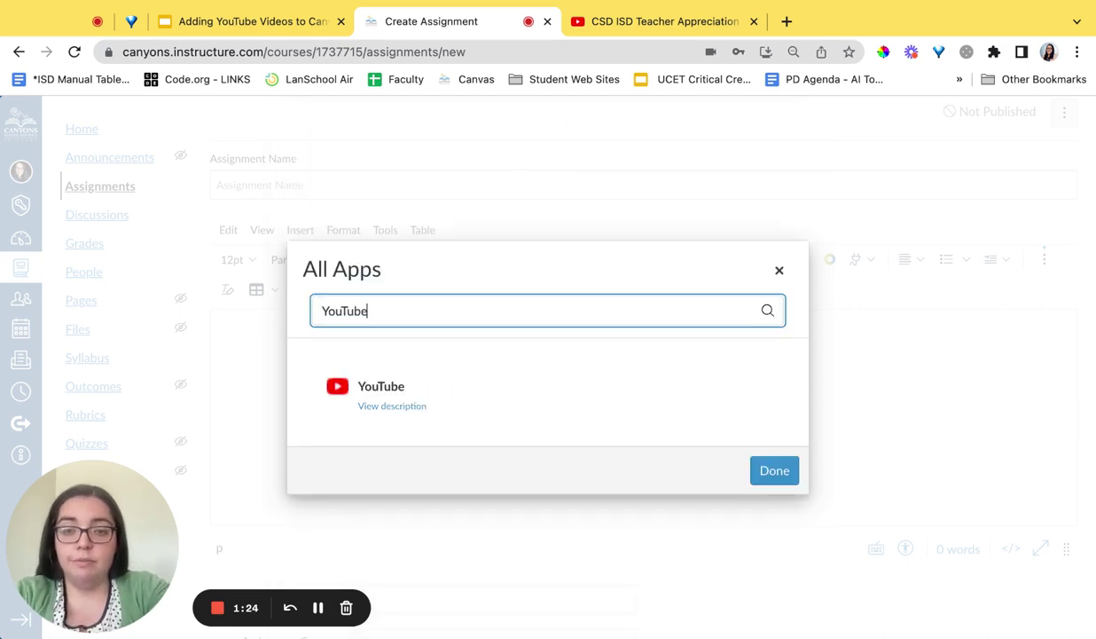
{"action": "left_click", "coordinate": [380, 387]}
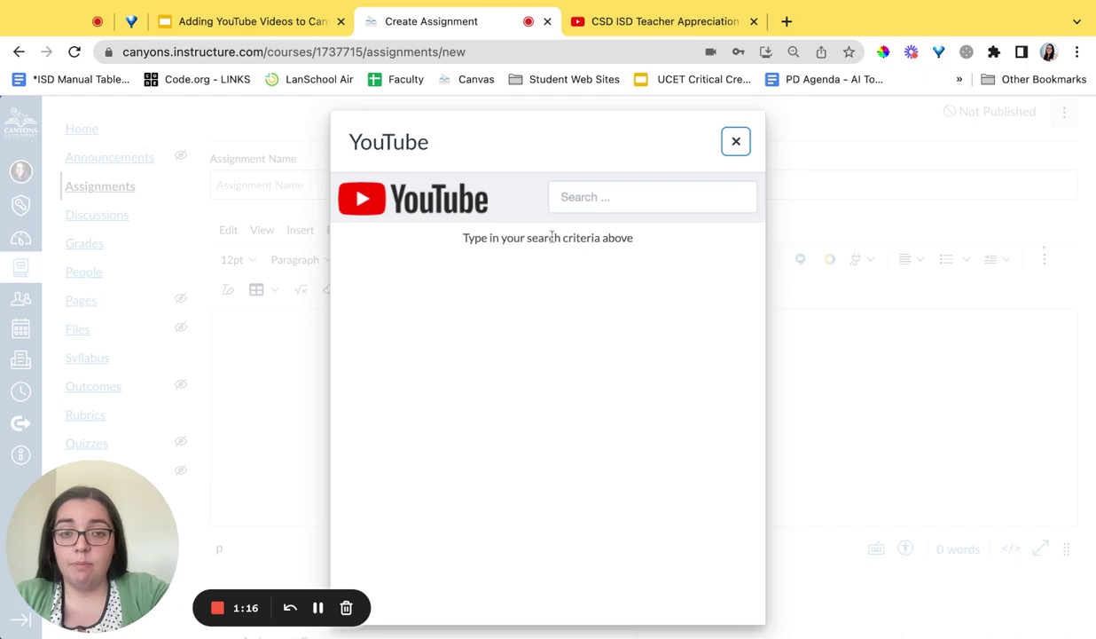
Search the YouTube app for 'CSD ISD Teacher Appreciation', embed the first result, then return to the slides
{"action": "left_click", "coordinate": [598, 195]}
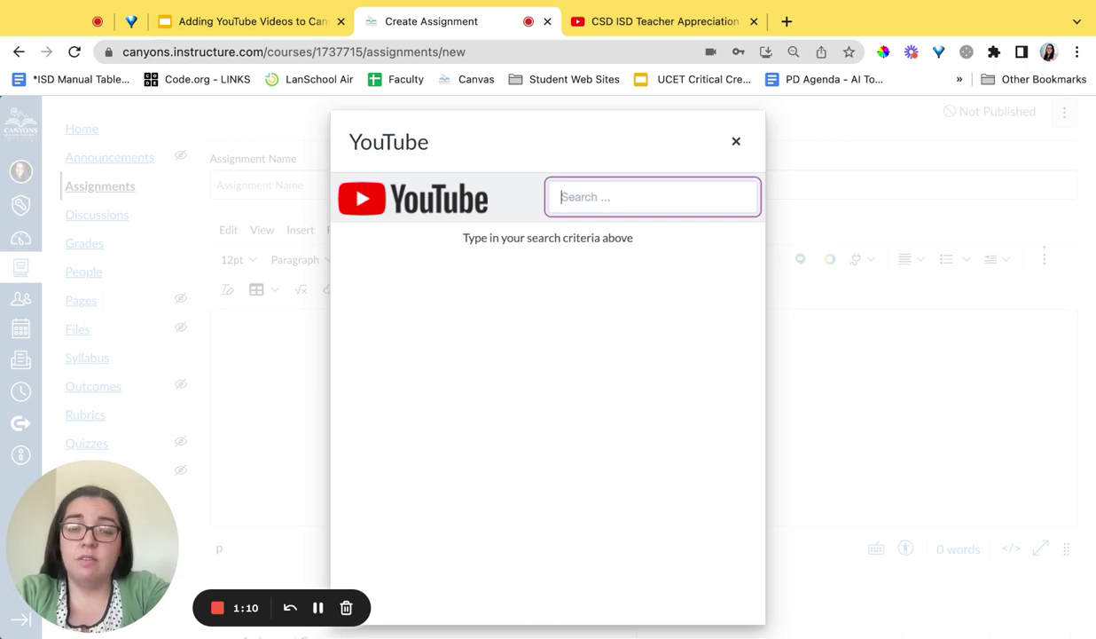
{"action": "type", "text": "CSD "}
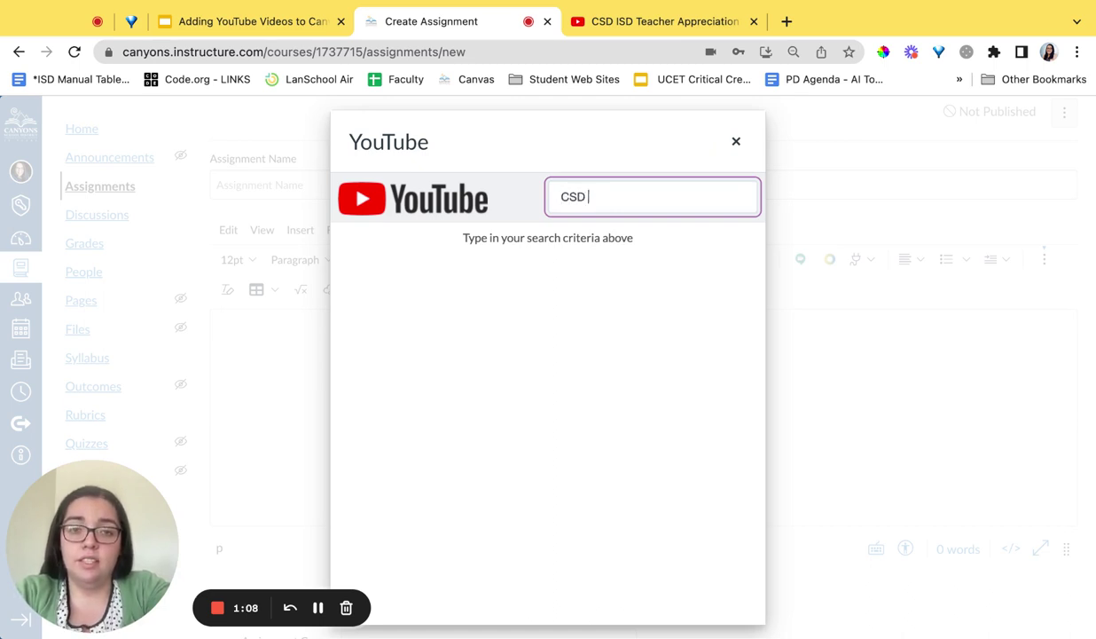
{"action": "type", "text": "ISD Teach"}
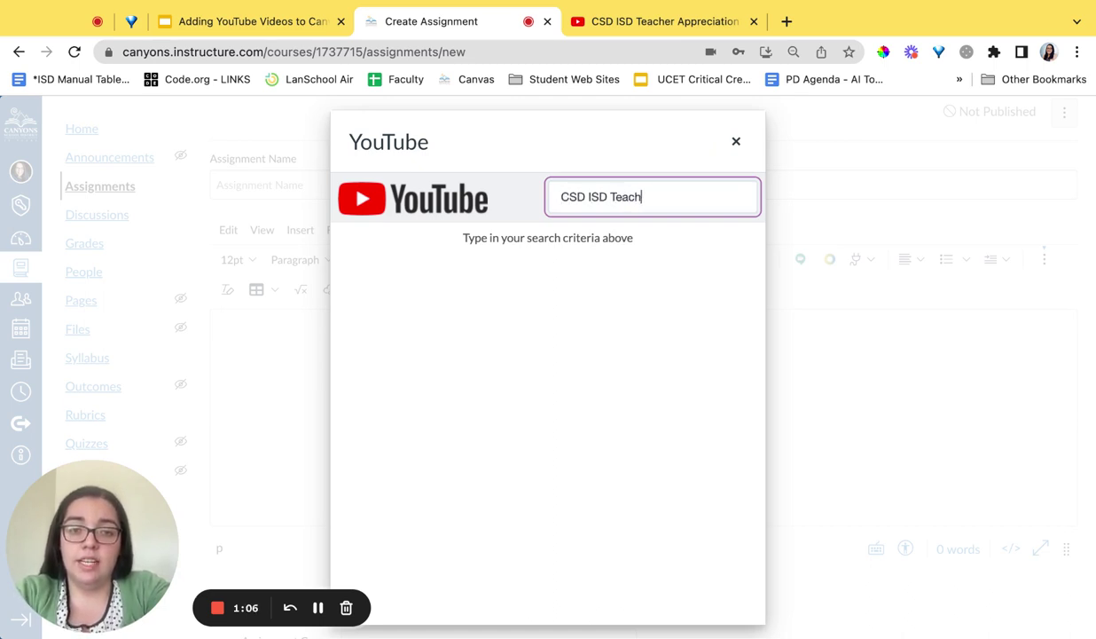
{"action": "type", "text": "er Apprec"}
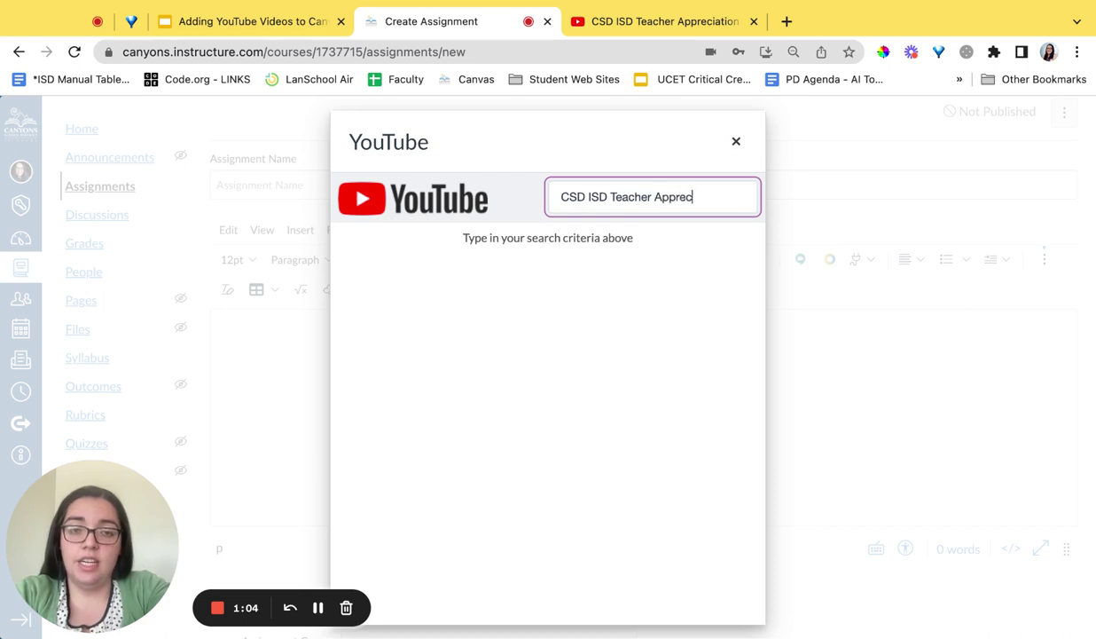
{"action": "type", "text": "iation"}
{"action": "key", "text": "Return"}
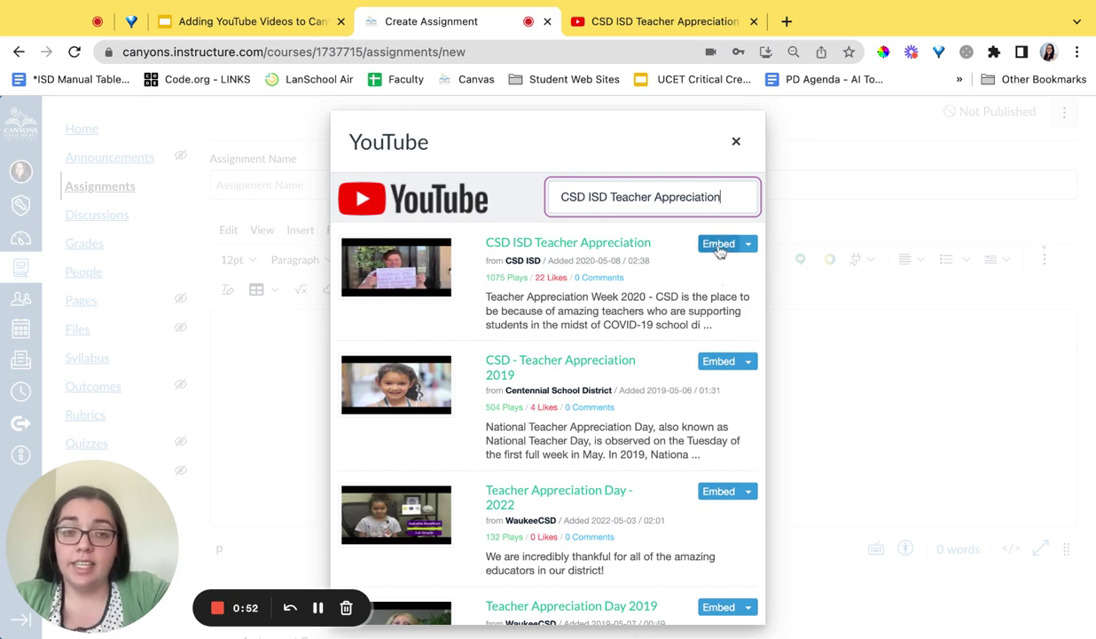
{"action": "left_click", "coordinate": [718, 244]}
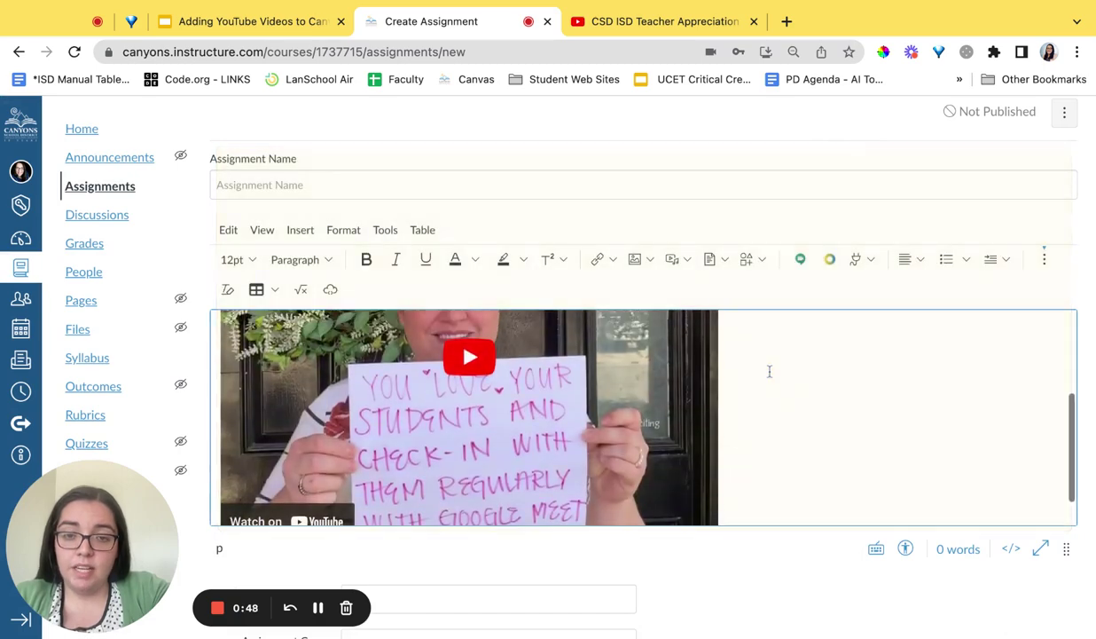
{"action": "scroll", "coordinate": [770, 371], "scroll_direction": "up", "scroll_amount": 3}
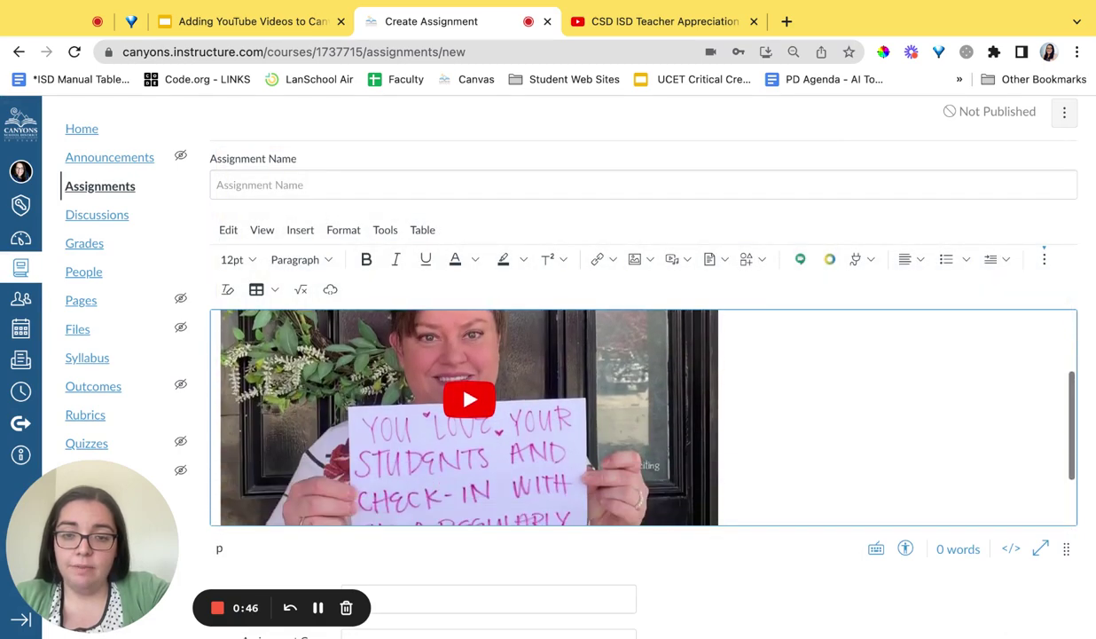
{"action": "scroll", "coordinate": [770, 371], "scroll_direction": "down", "scroll_amount": 5}
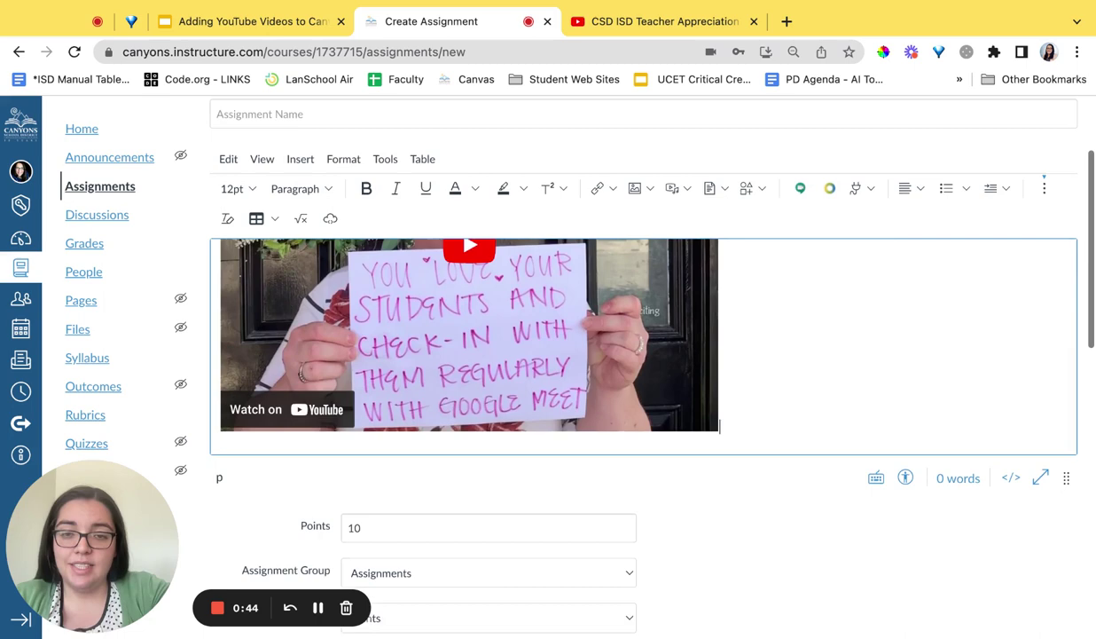
{"action": "scroll", "coordinate": [770, 371], "scroll_direction": "down", "scroll_amount": 10}
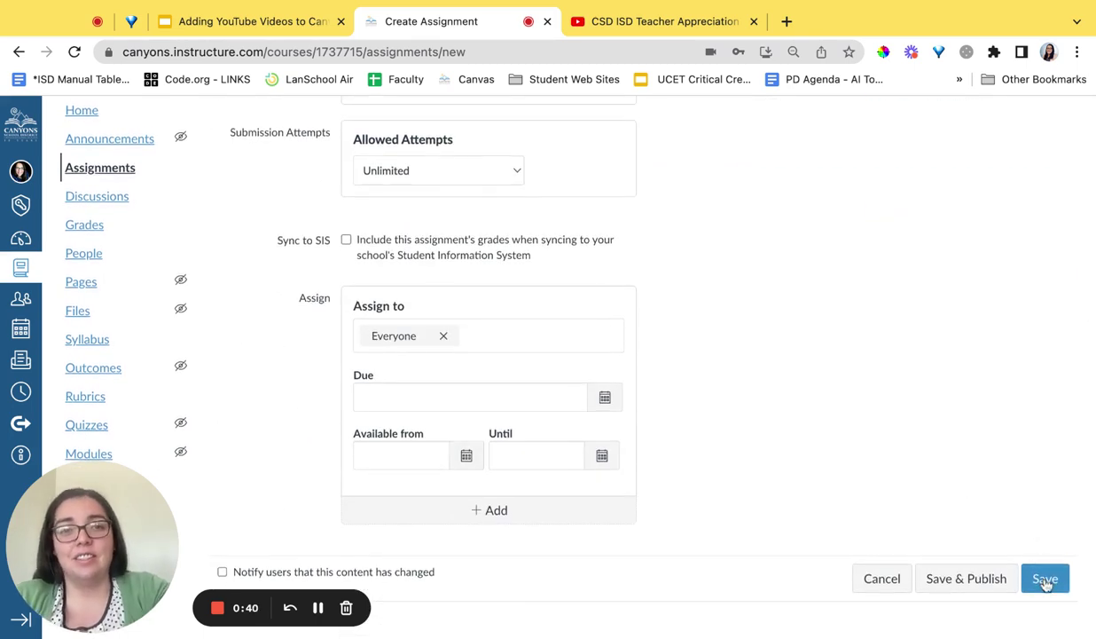
{"action": "left_click", "coordinate": [262, 29]}
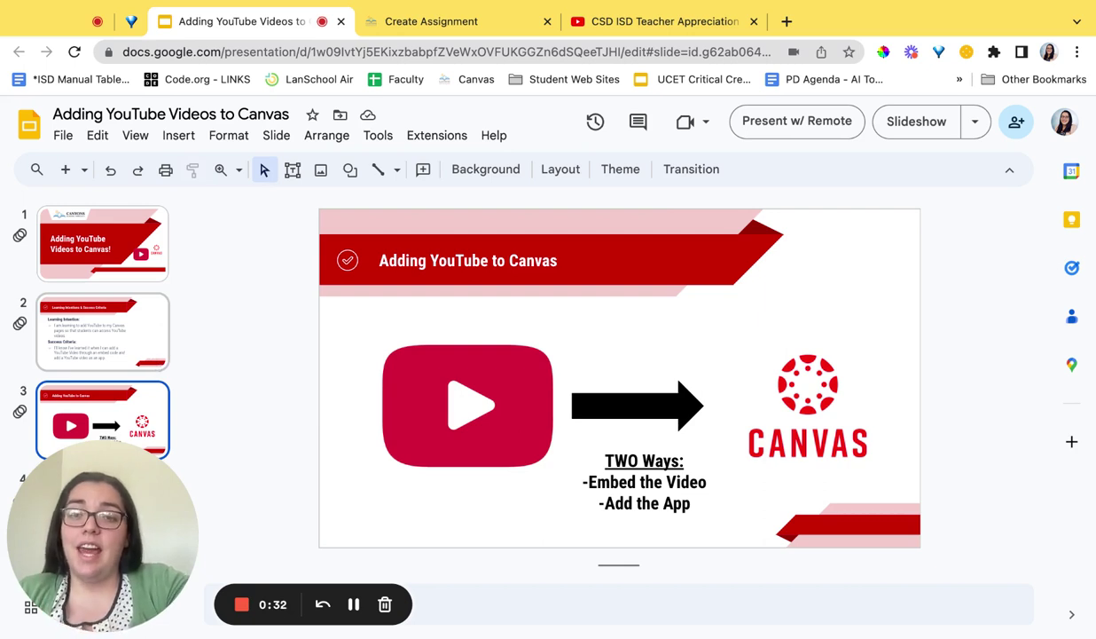
Go to the closing 'THANKS!' slide with its 'Any questions?' line
{"action": "left_click", "coordinate": [149, 169]}
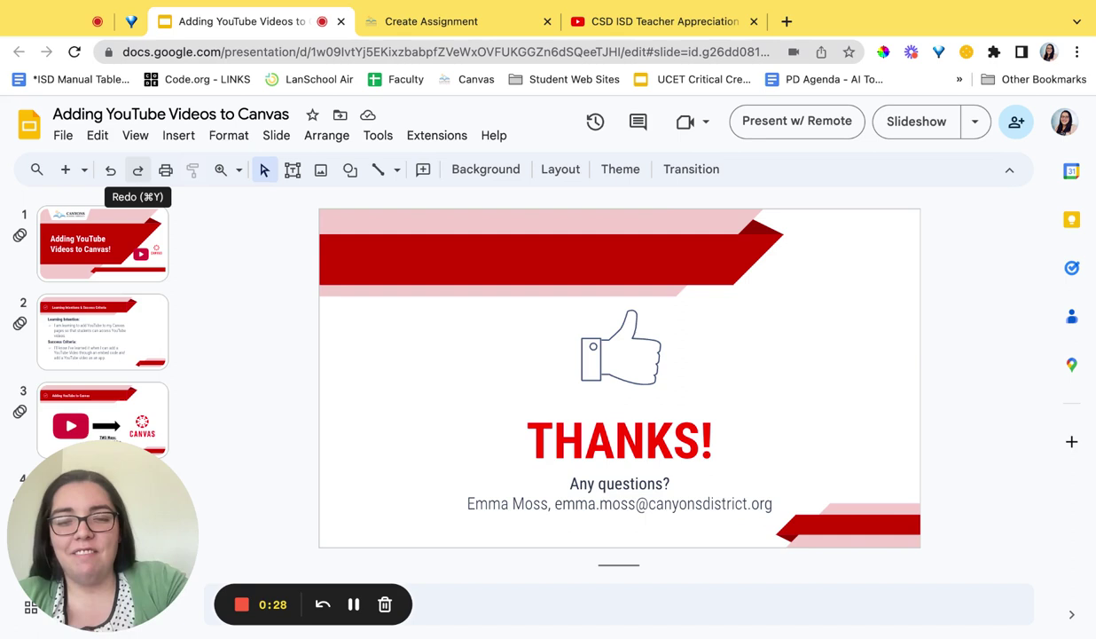
{"action": "mouse_move", "coordinate": [197, 559]}
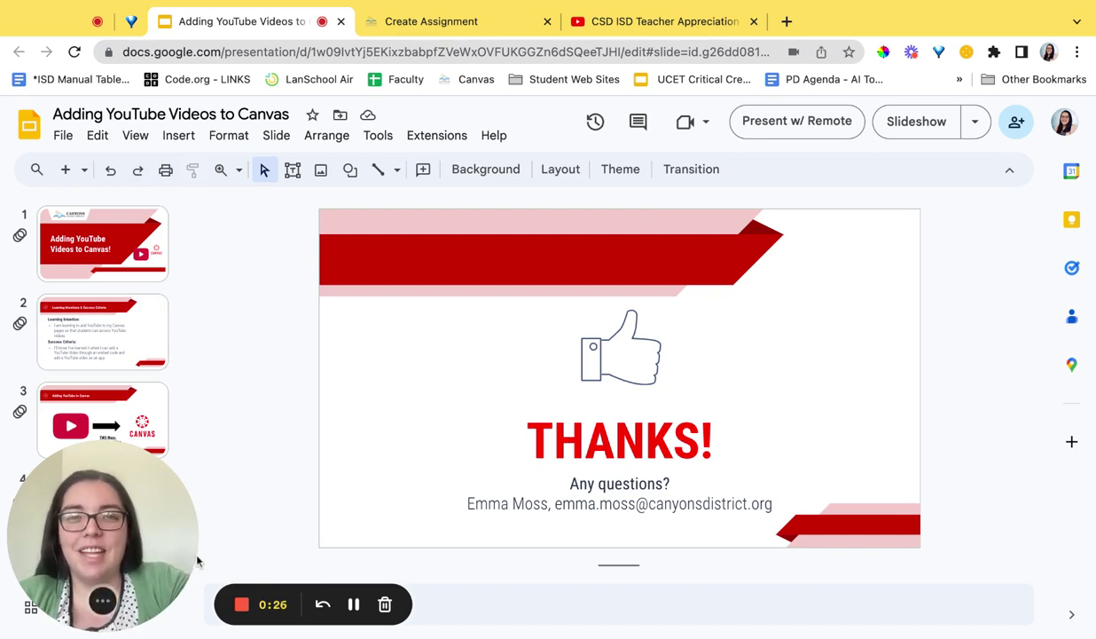